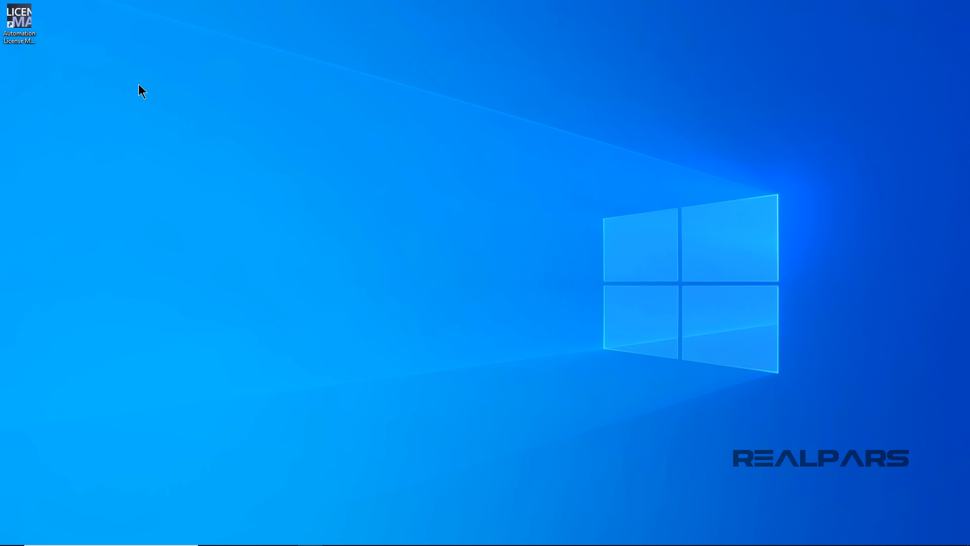
Step: Open Automation License Manager and bring up the Industry Mall account login page in Online Software Delivery
click(27, 37)
double_click(27, 37)
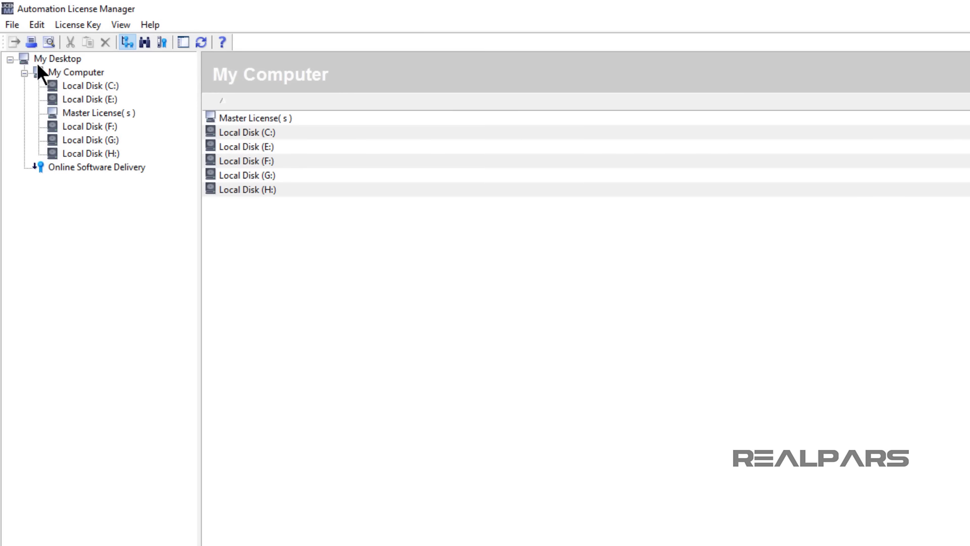
click(41, 166)
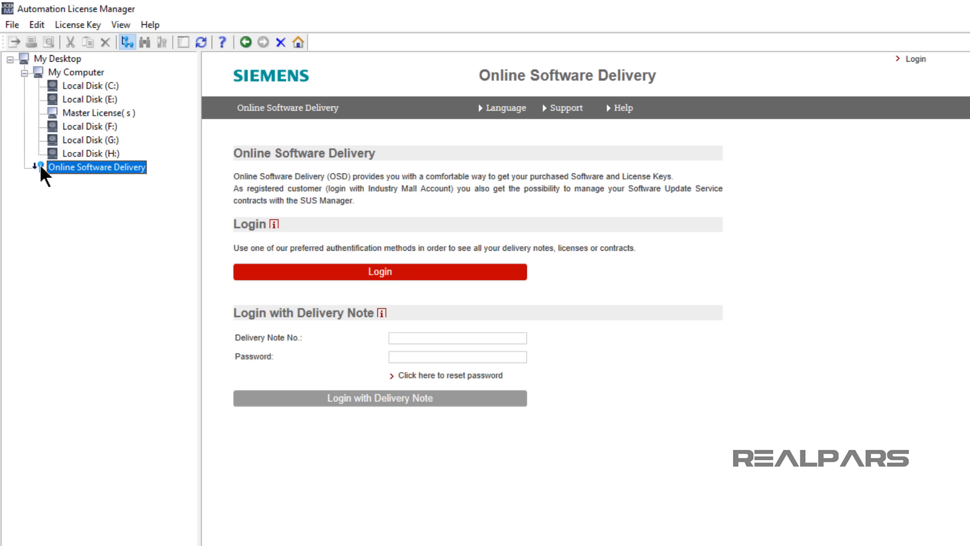
click(334, 274)
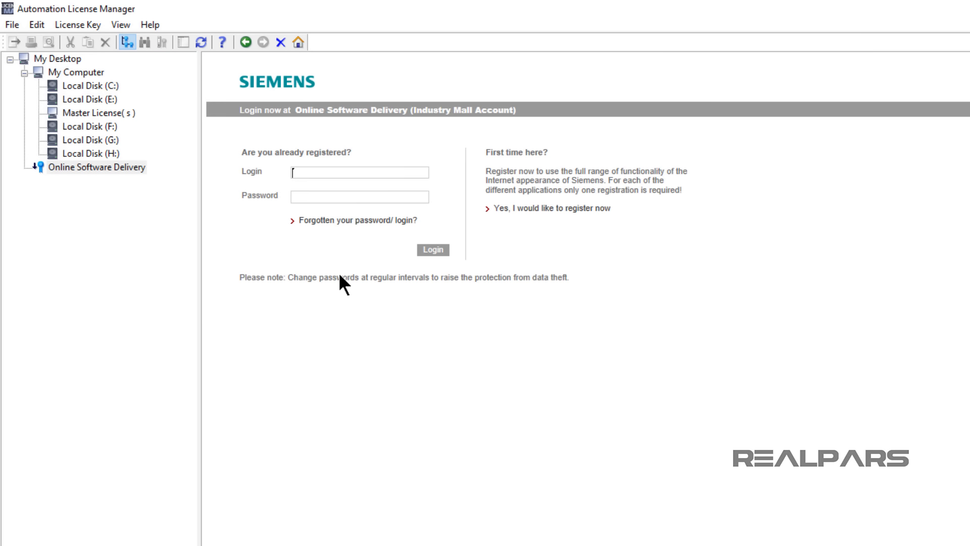
Step: Log in to Online Software Delivery with the account e-mail and the account password
key(Tab)
key(ctrl+v)
click(420, 250)
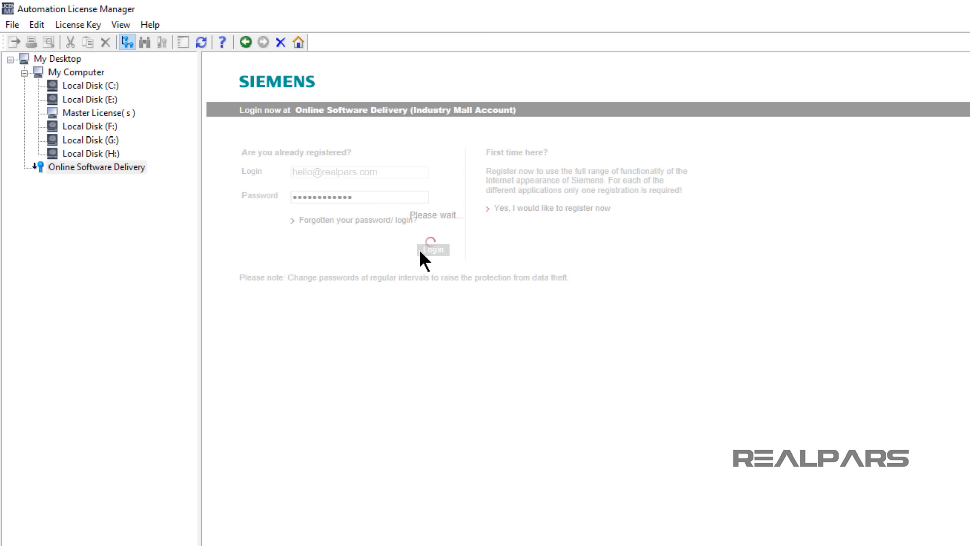
Step: Confirm the download country for the delivery address, accept the export control clause, and continue to the product downloads
click(262, 498)
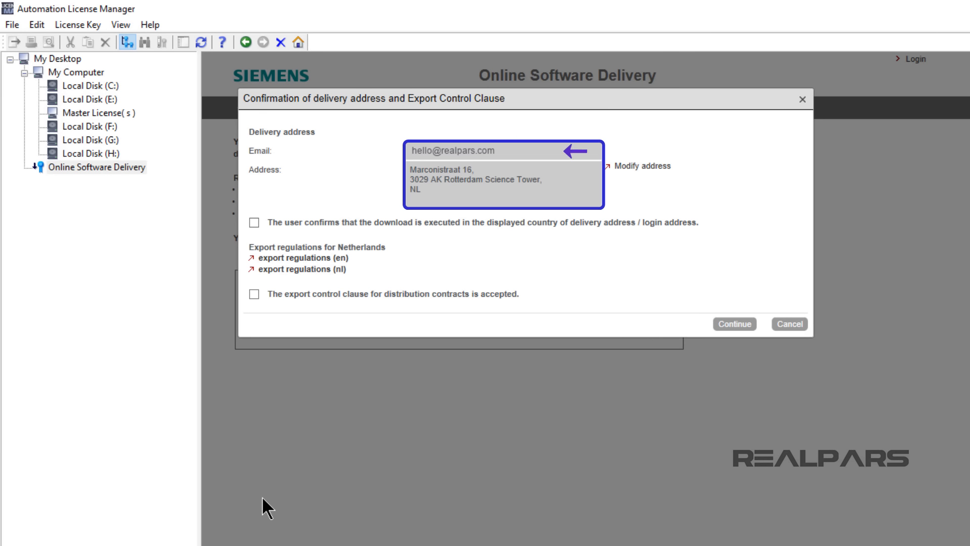
click(254, 223)
click(254, 294)
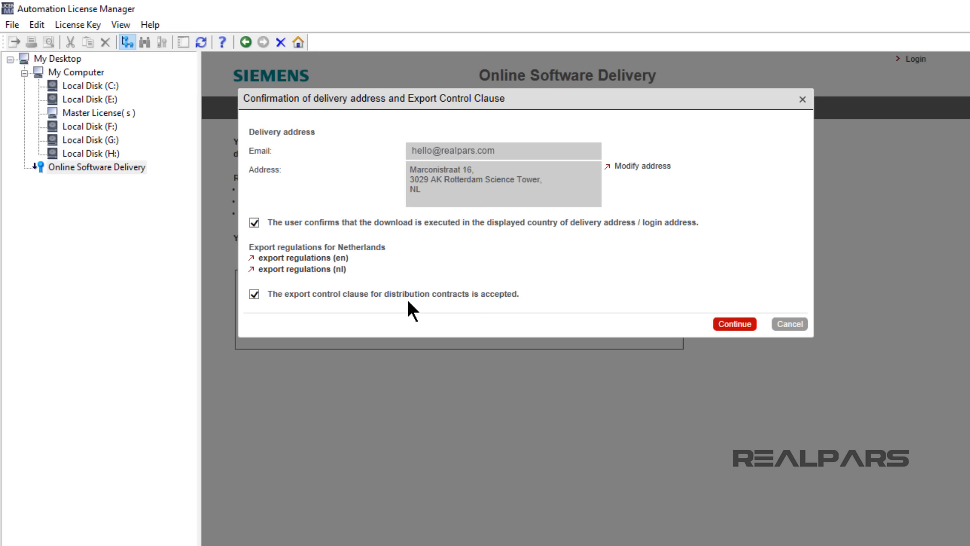
click(723, 324)
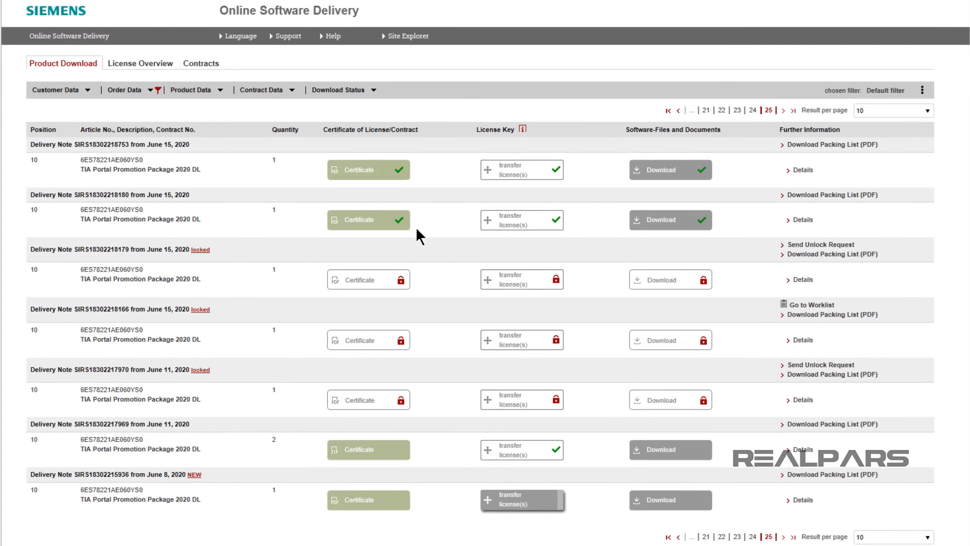
Step: Transfer the TIA Portal Promotion Package 2020 DL license from the June 8, 2020 delivery note to Local Disk (C:)
click(510, 502)
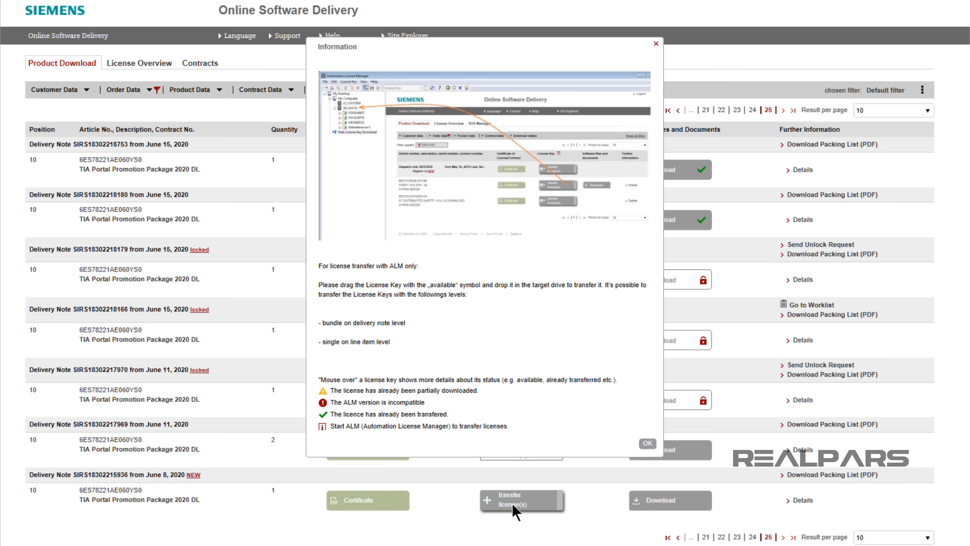
click(647, 445)
drag(512, 501, 0, 39)
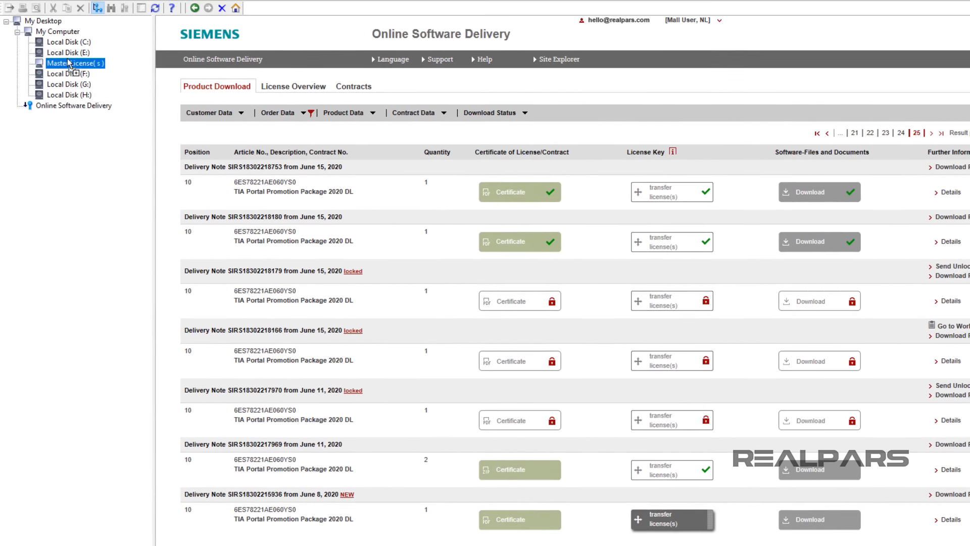
drag(68, 60, 67, 47)
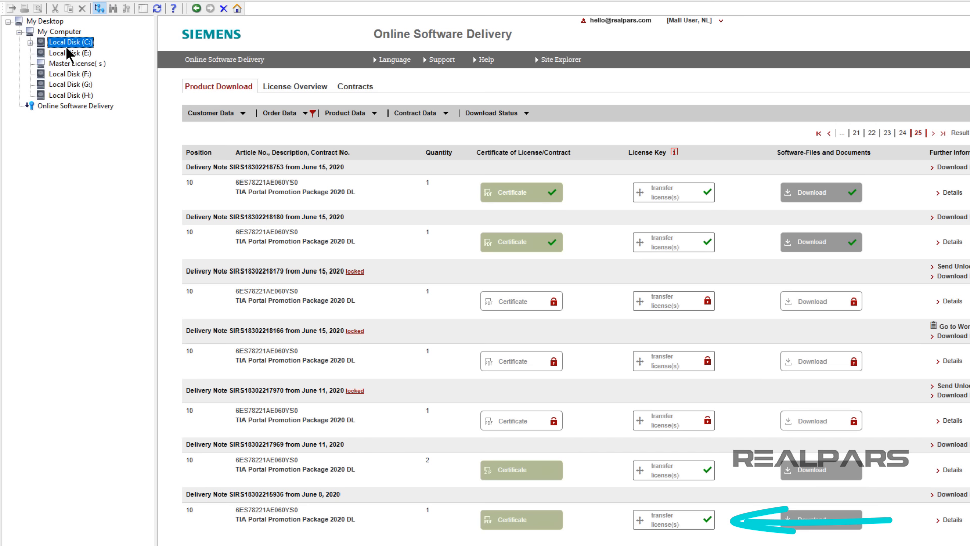
Step: Expand the transferred license folders under Local Disk (C:) down to the innermost one and view its license keys
click(30, 43)
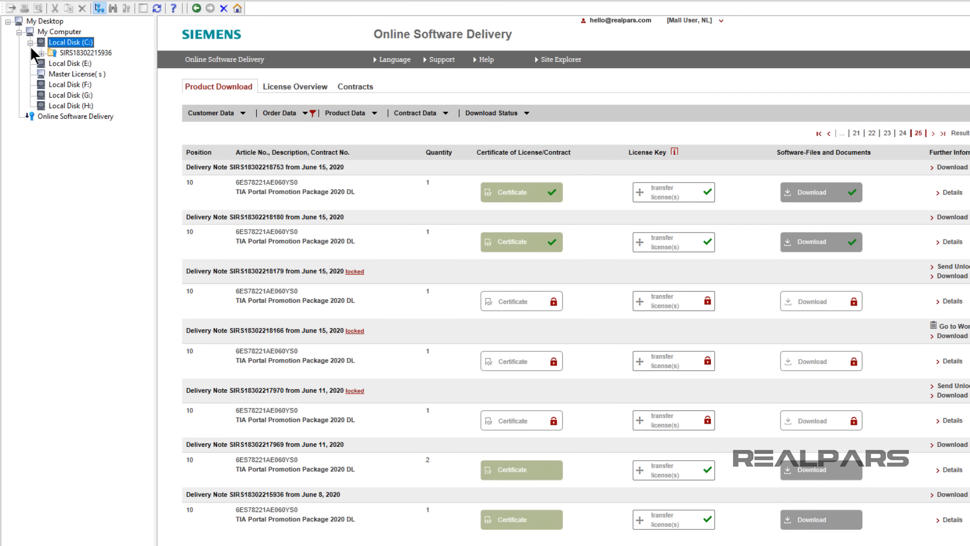
click(41, 53)
click(52, 63)
click(64, 74)
click(83, 84)
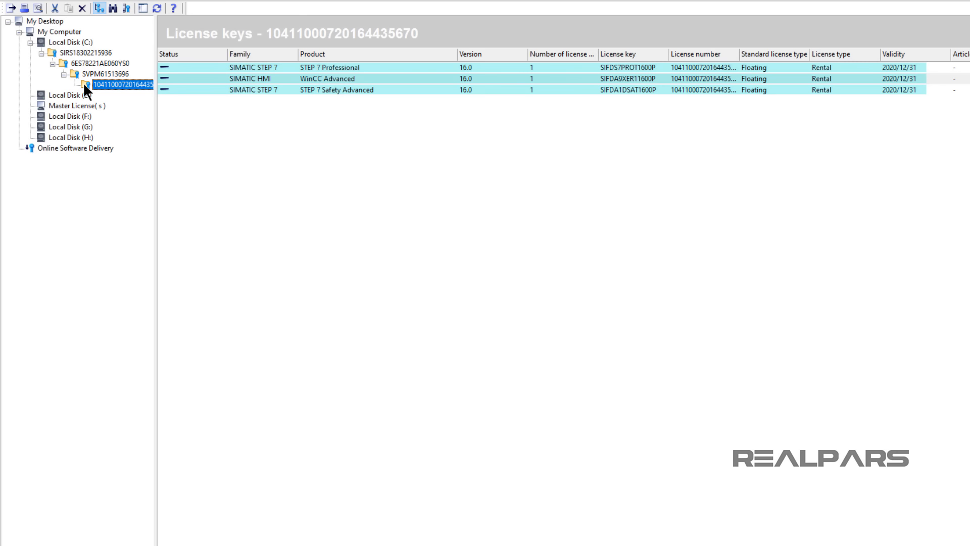
Step: Return to Online Software Delivery, view the software packages available for the June 8, 2020 delivery note, and close the list
click(31, 147)
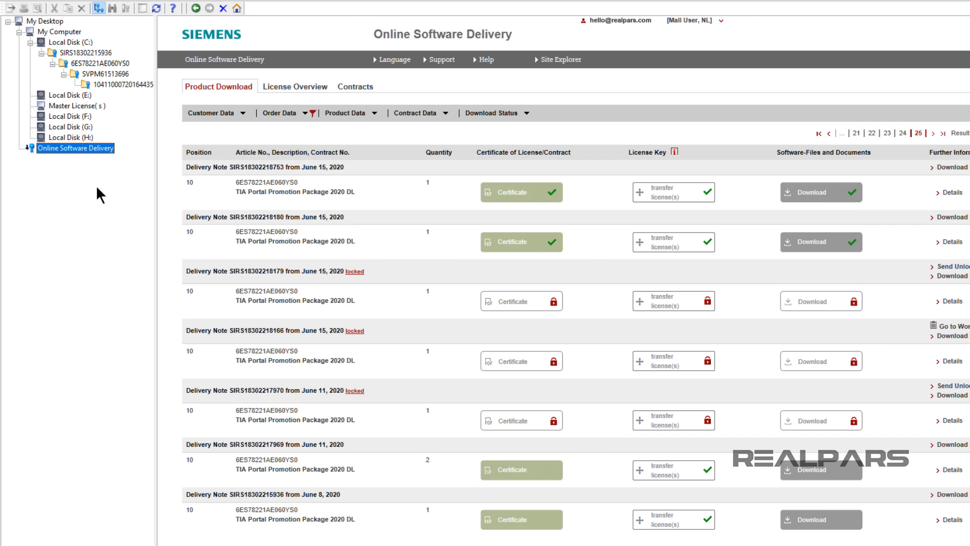
click(813, 521)
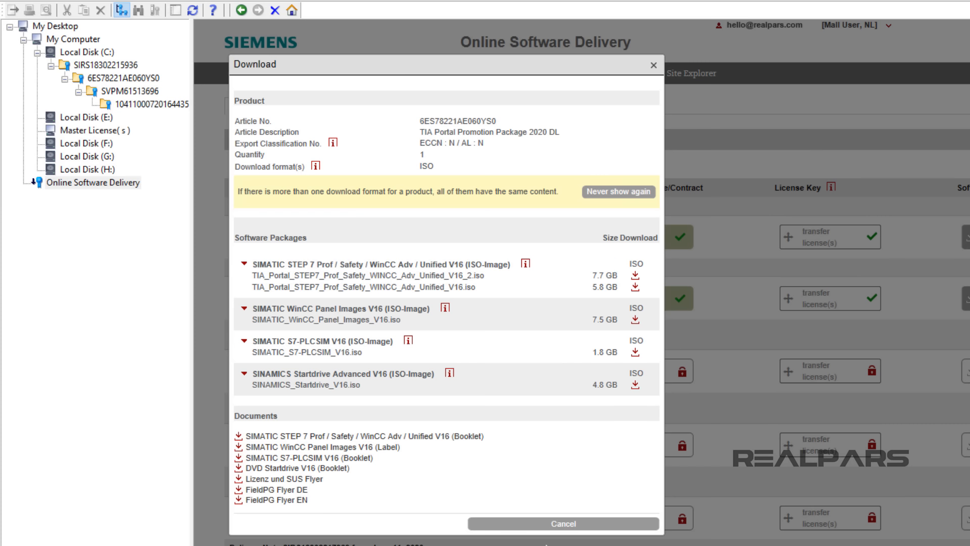
click(514, 522)
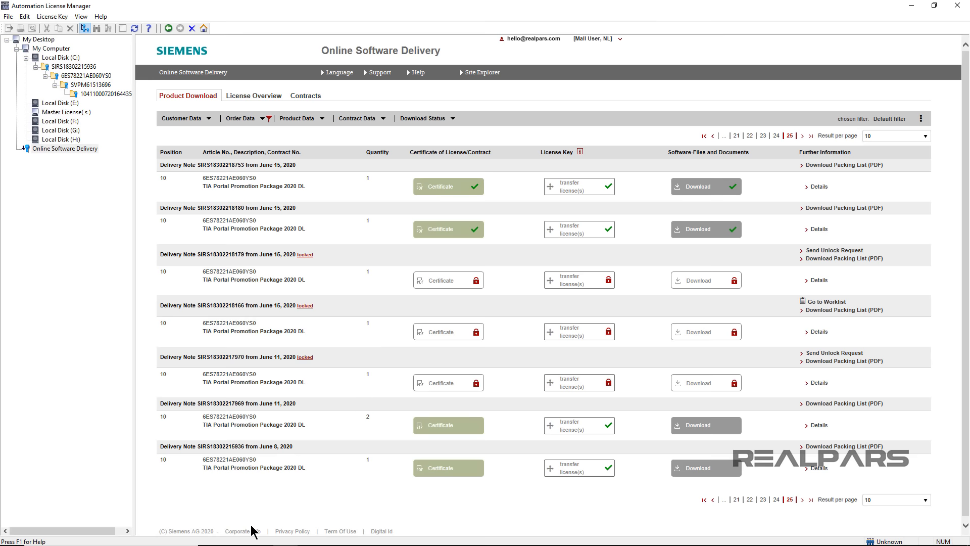
Step: Switch to Chrome, search Siemens Industry Online Support for entry 109772803, and view its V16 trial download files
mouse_move(235, 535)
click(236, 494)
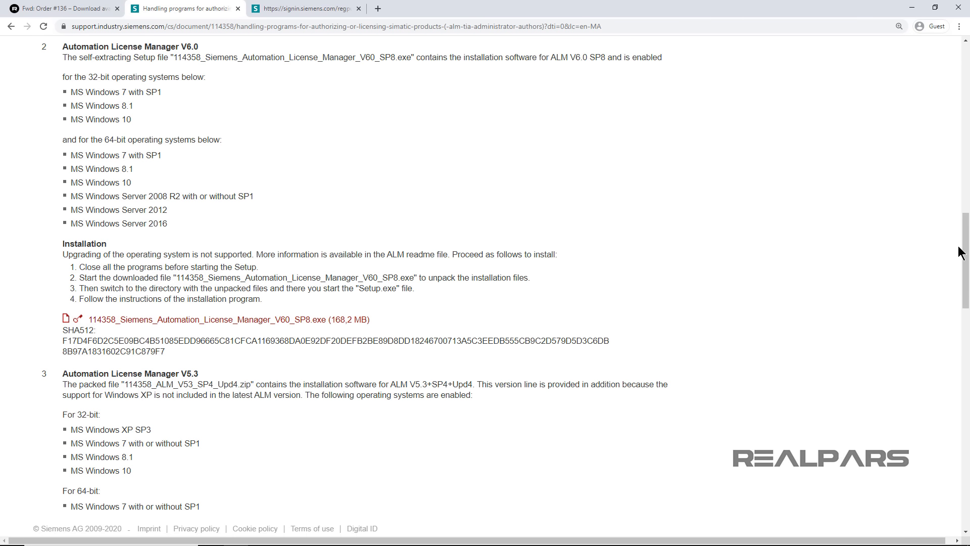
drag(965, 251, 968, 75)
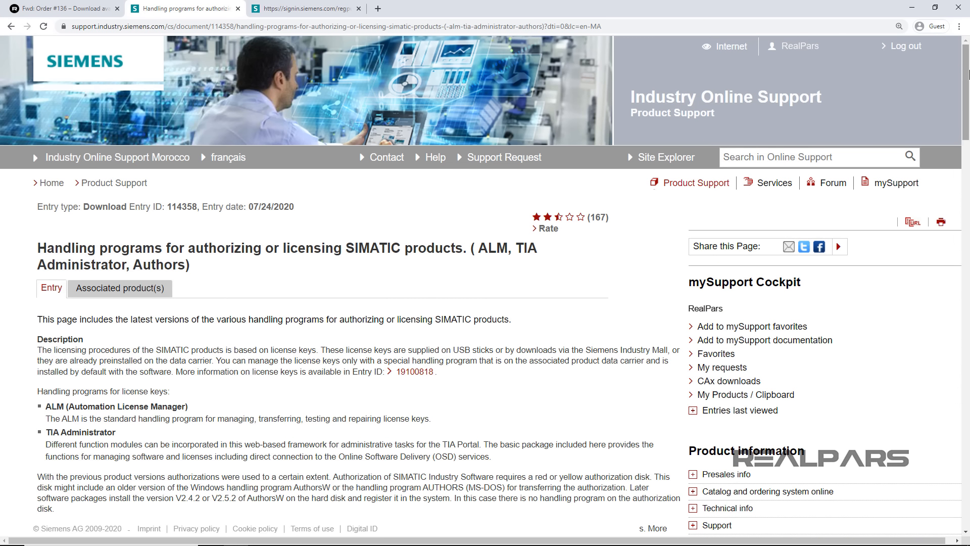
click(834, 158)
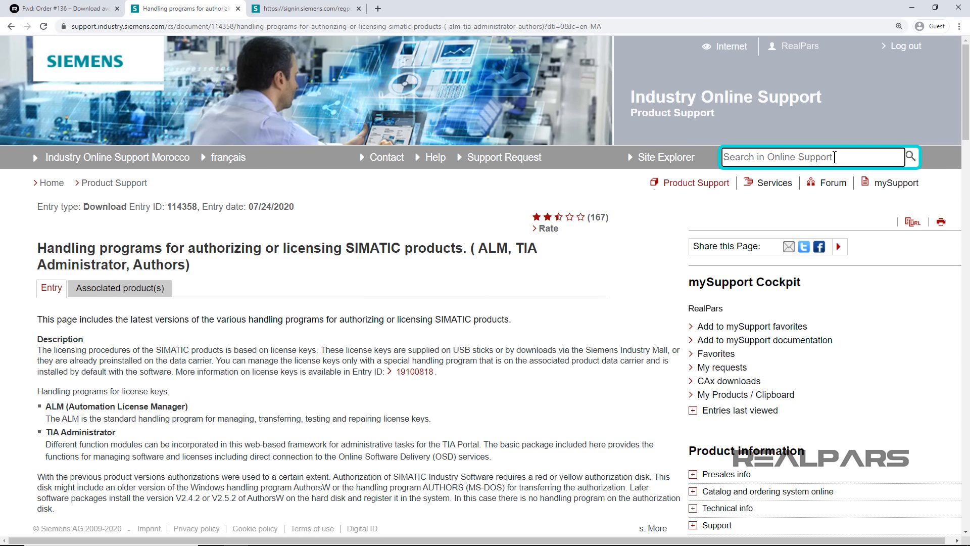
text(109772803)
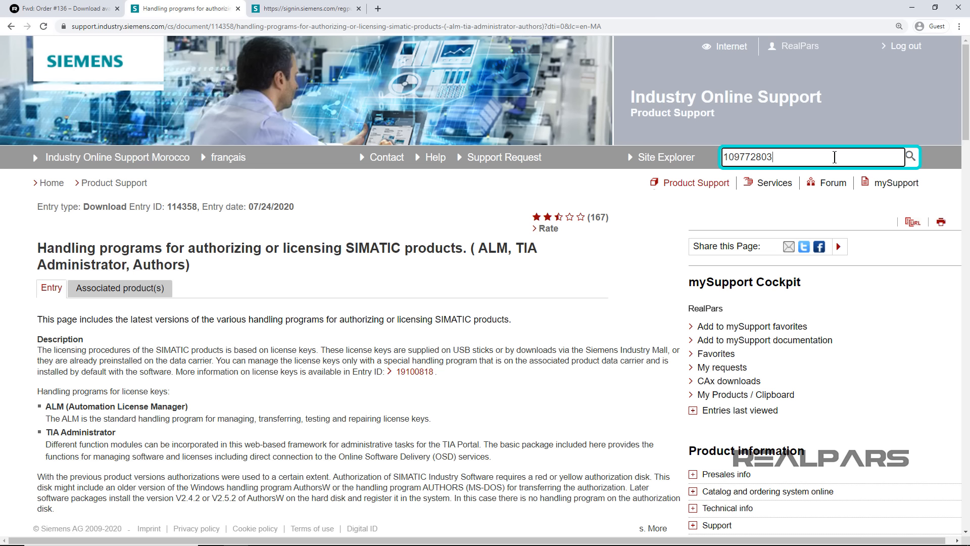
click(910, 160)
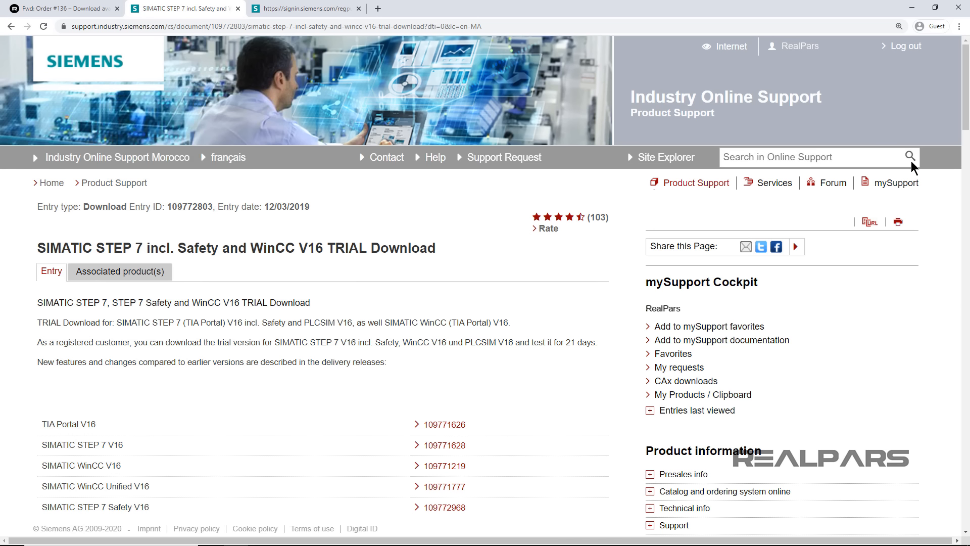
drag(966, 98, 966, 380)
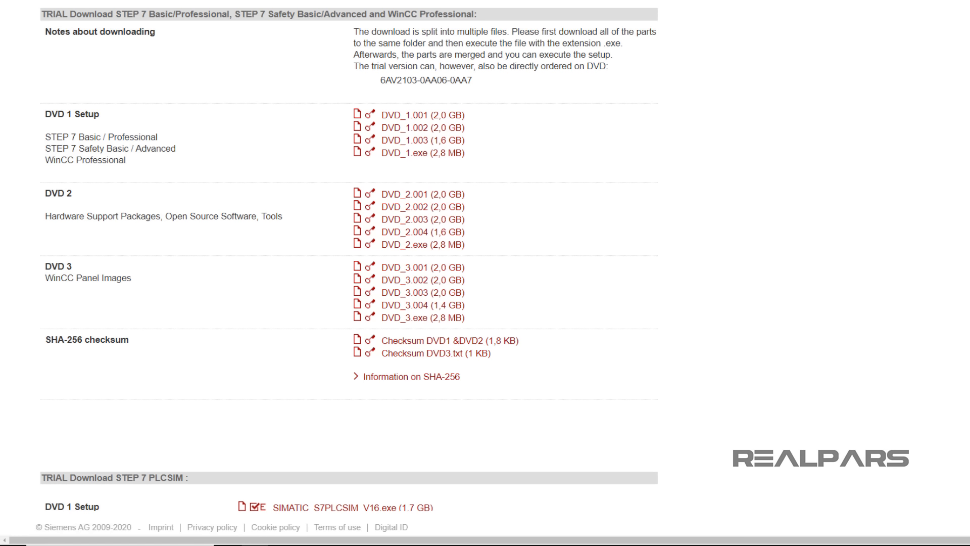
Step: Switch to the Downloads folder in File Explorer, run TIA_Portal_STEP7_Prof_Safety_WINCC_Prof_V16.exe, and extract the setup files to the default folder
mouse_move(325, 544)
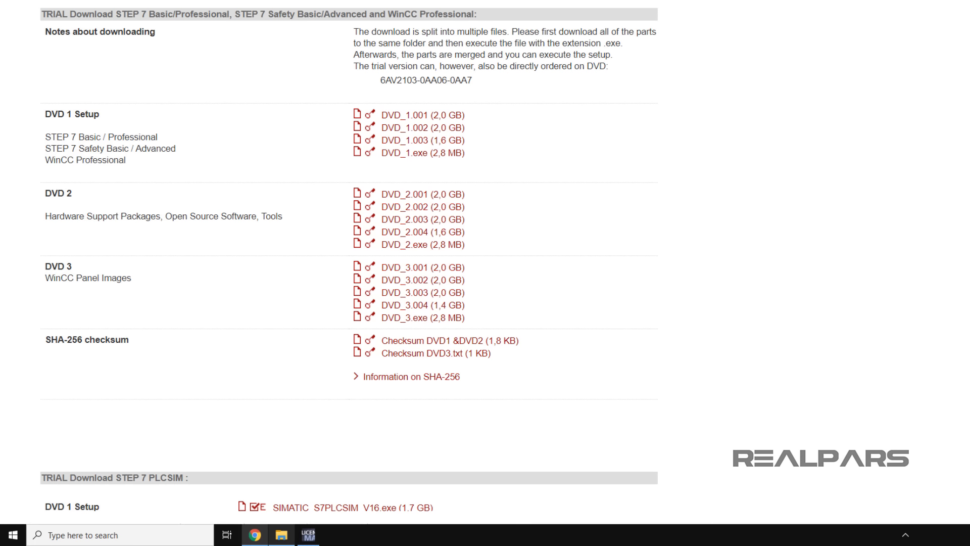
mouse_move(281, 534)
click(286, 495)
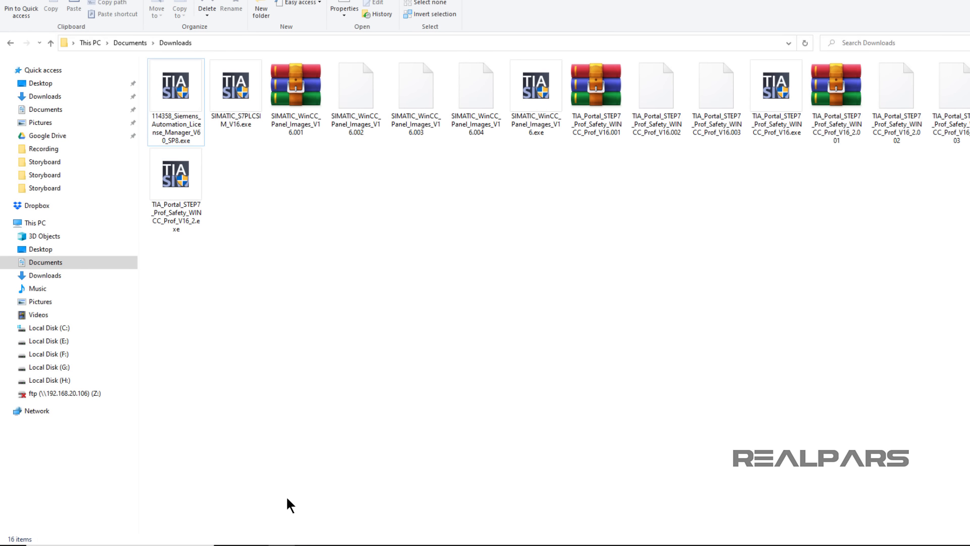
click(781, 89)
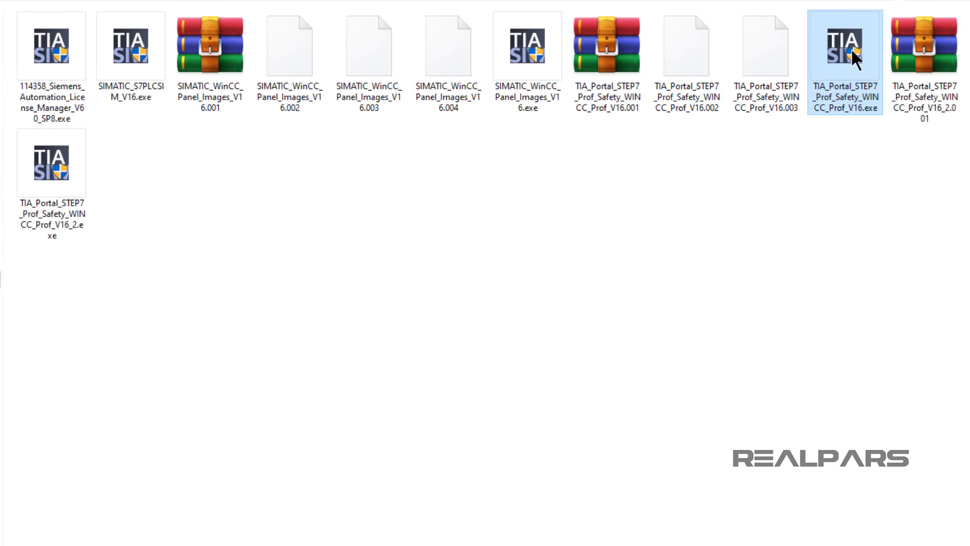
double_click(850, 47)
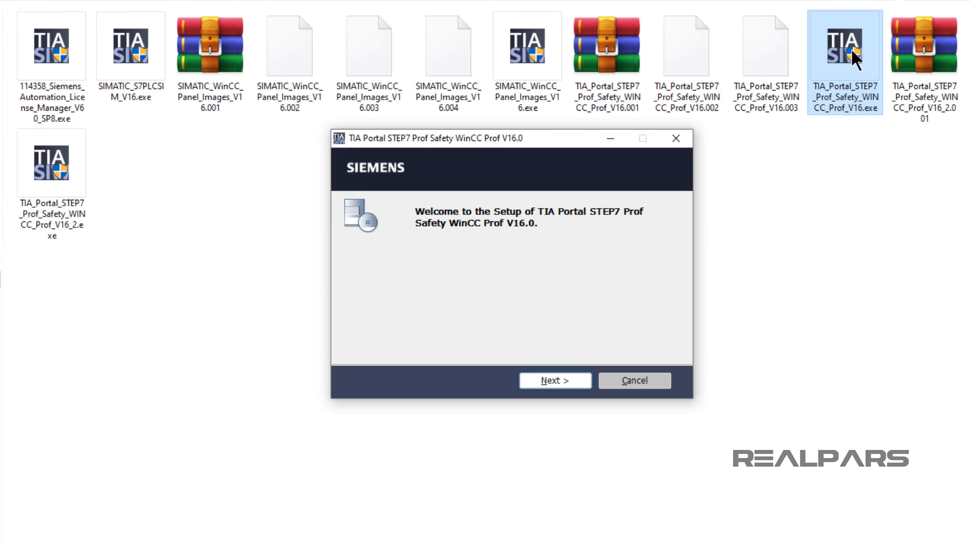
click(555, 380)
click(563, 380)
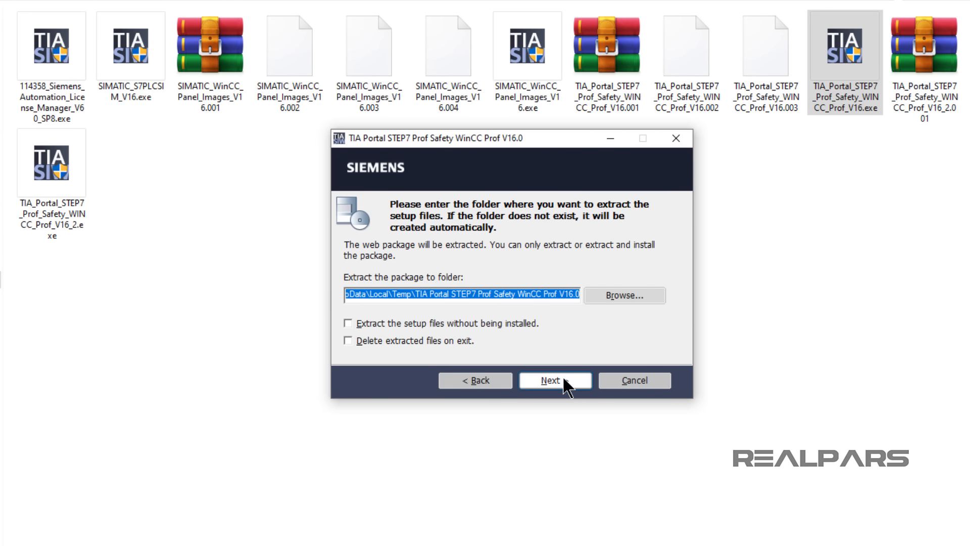
click(564, 380)
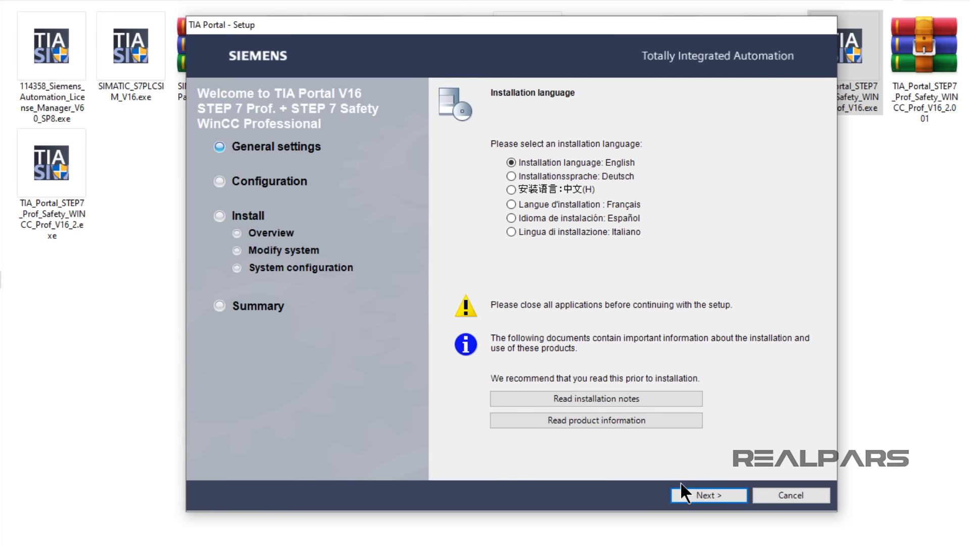
Step: Keep English as the installation language and proceed with the default setup options to the license terms
click(695, 493)
click(695, 494)
click(695, 494)
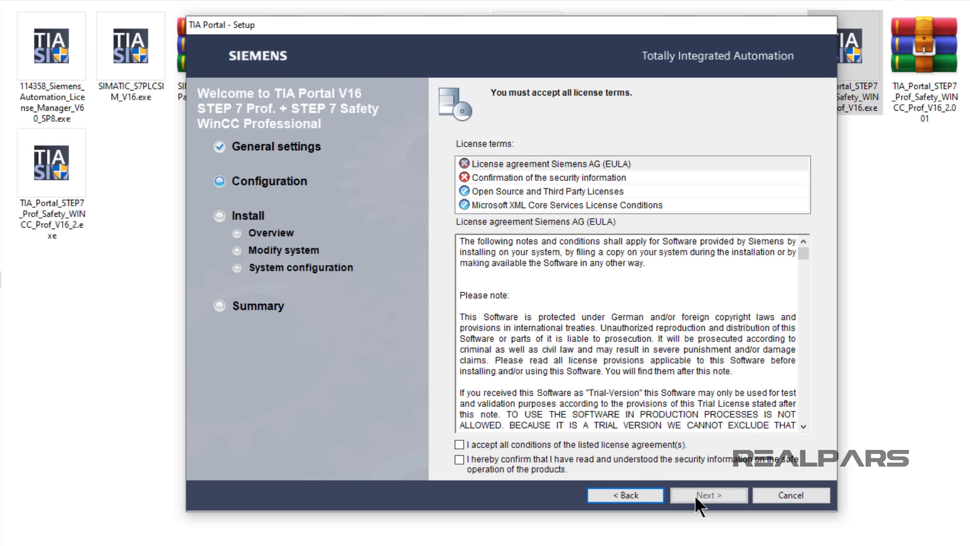
Step: Accept the license agreements, the security information and the computer's security and permissions settings, and proceed with the TIA Portal installation
click(460, 443)
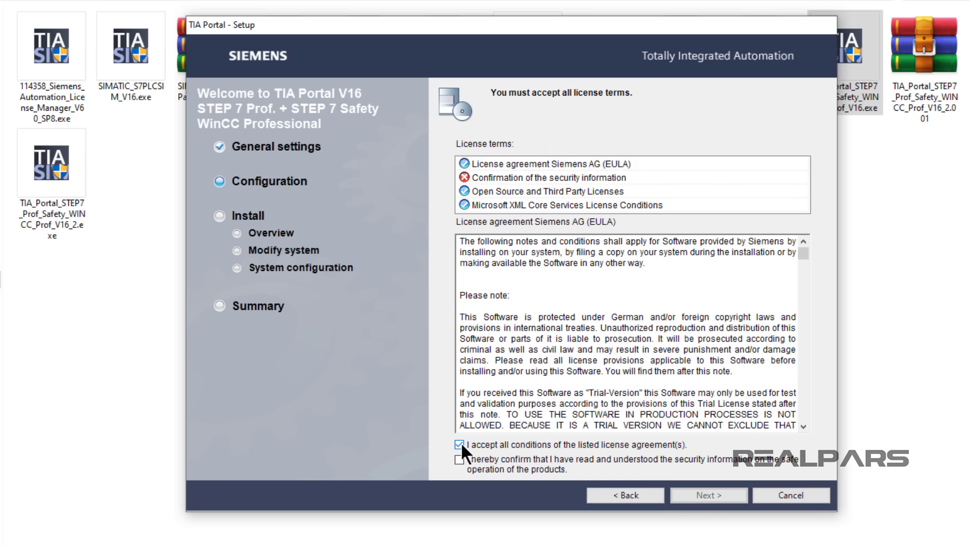
click(460, 458)
click(694, 493)
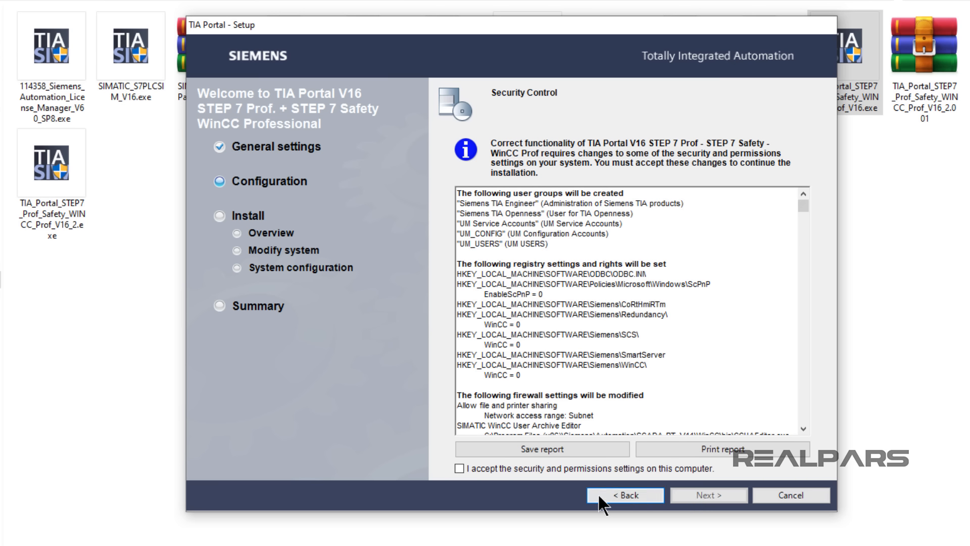
click(466, 471)
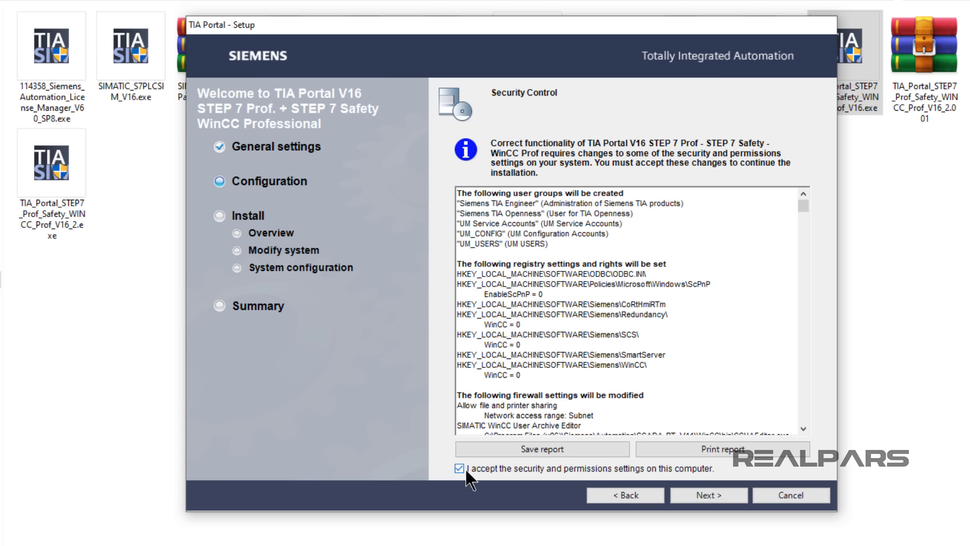
click(708, 493)
click(708, 493)
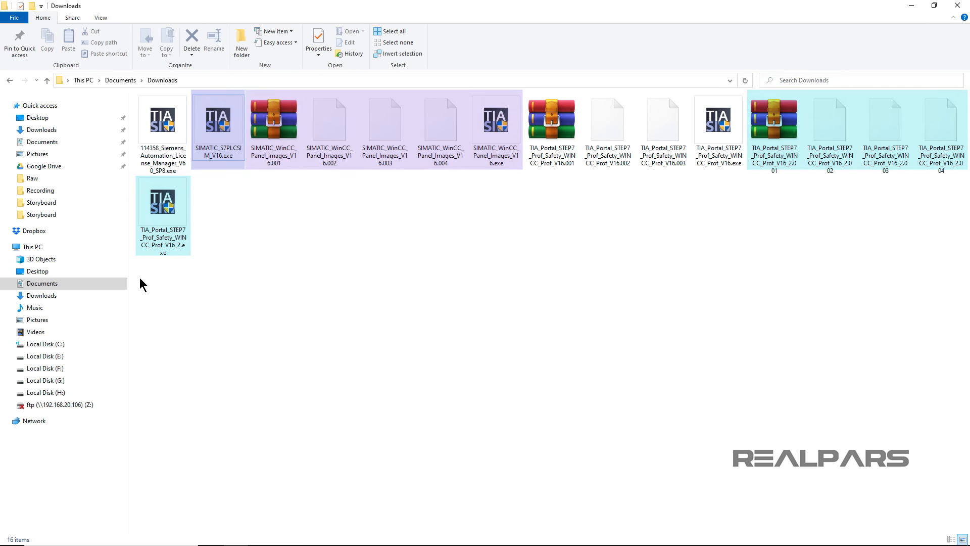
Step: Locate the remaining installers in turn: TIA_Portal_STEP7_Prof_Safety_WINCC_Prof_V16_2.exe, SIMATIC_WinCC_Panel_Images_V16.exe, and SIMATIC_S7PLCSIM_V16.exe
click(168, 232)
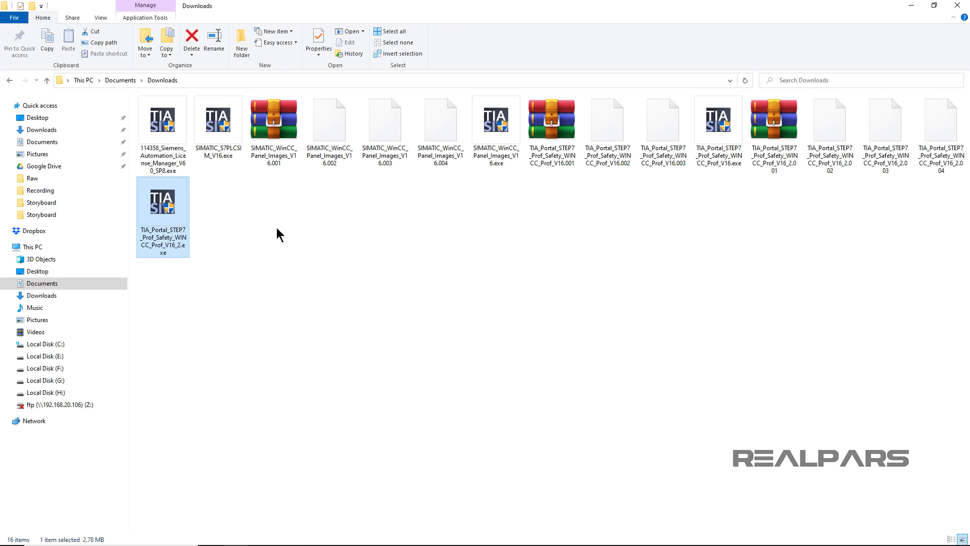
click(498, 162)
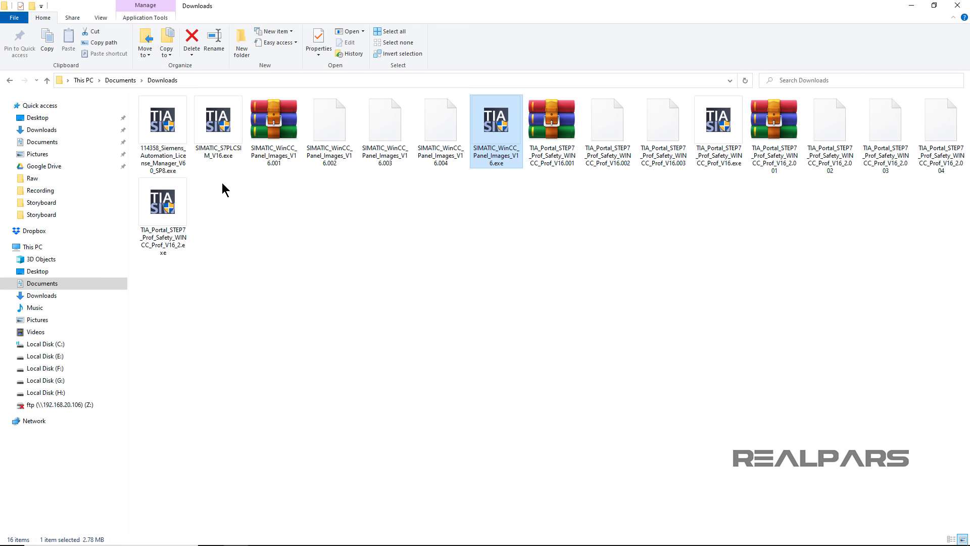
click(200, 159)
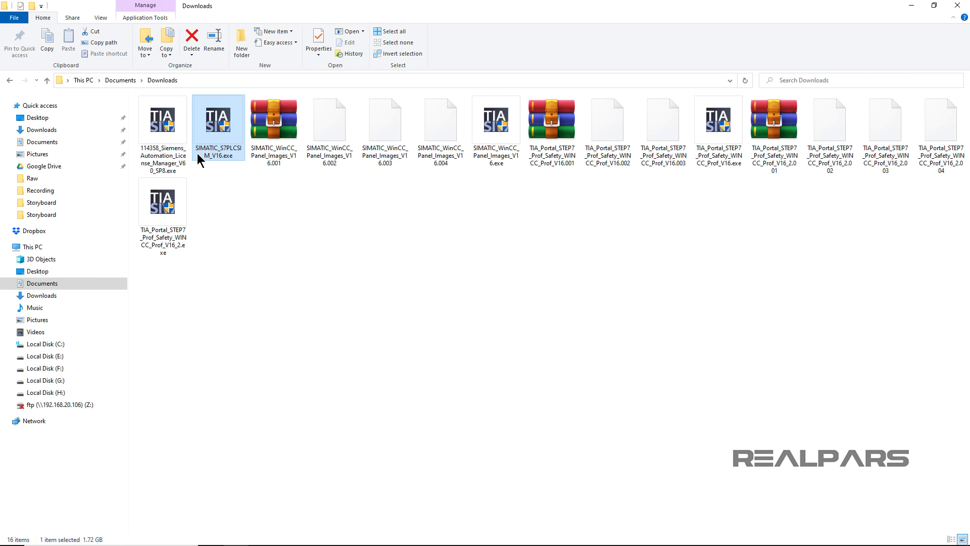
Step: Switch from File Explorer to TIA Portal V16 and open the recently used project Project1_V16.ap16
click(910, 6)
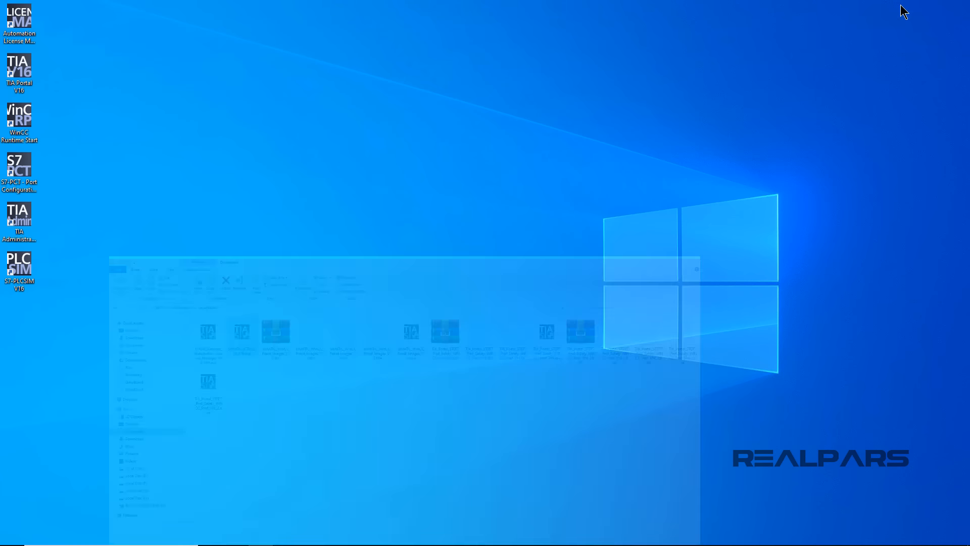
double_click(22, 76)
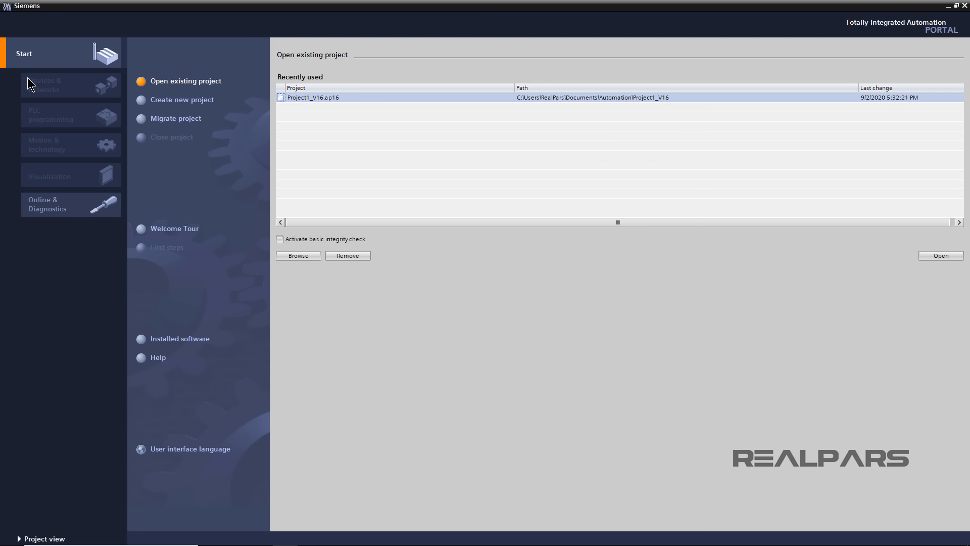
double_click(353, 99)
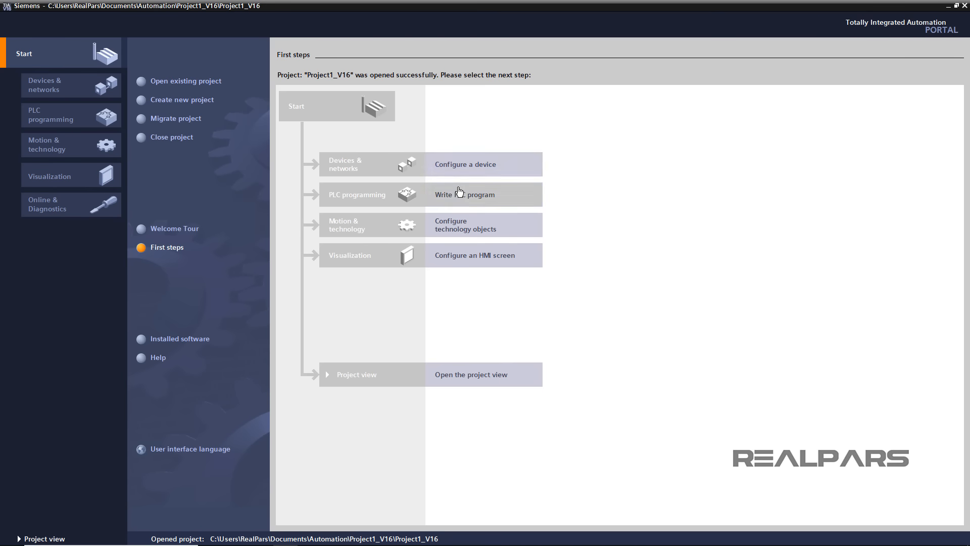
Step: In PLC_1's Main block, insert a normally open contact addressed %I0.0 before the EN input of PID_Compact in Network 1, and save the project
click(459, 191)
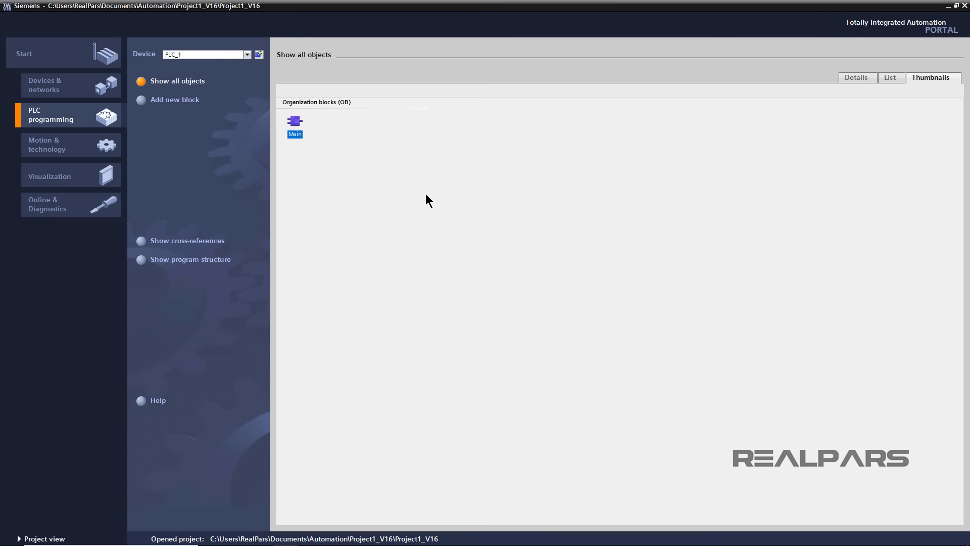
double_click(295, 133)
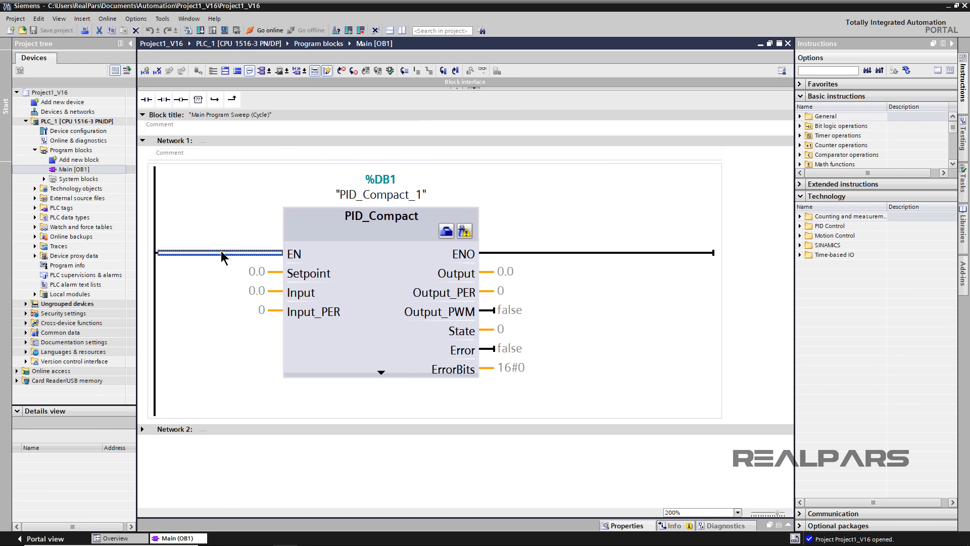
click(146, 99)
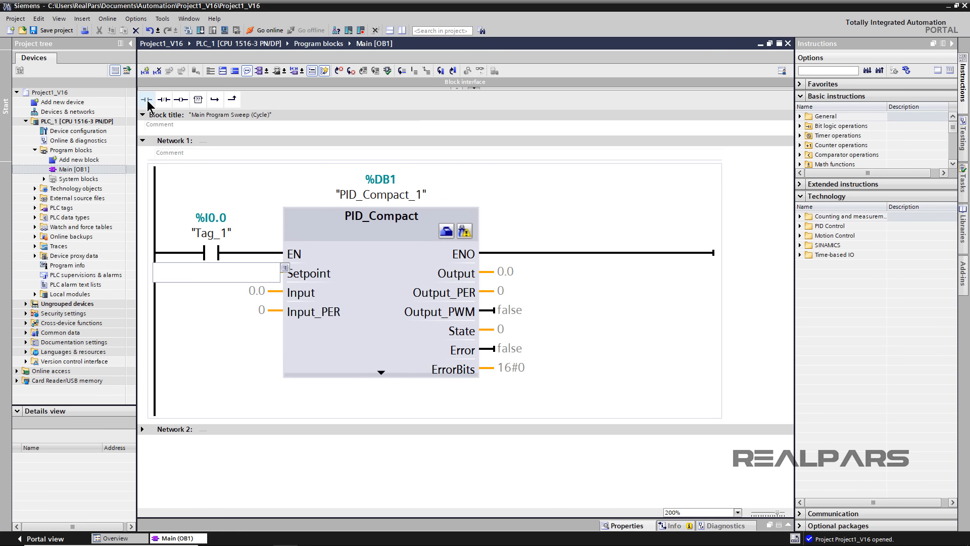
click(57, 32)
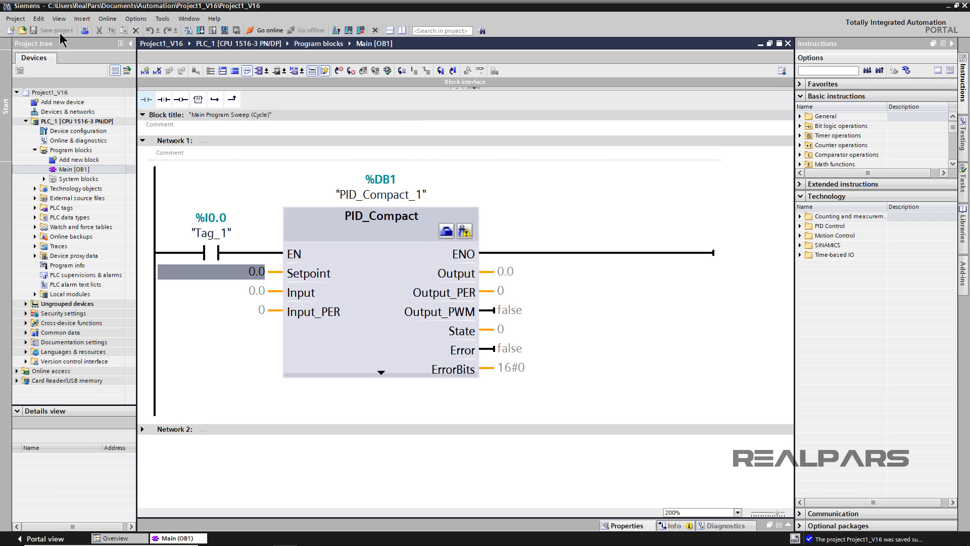